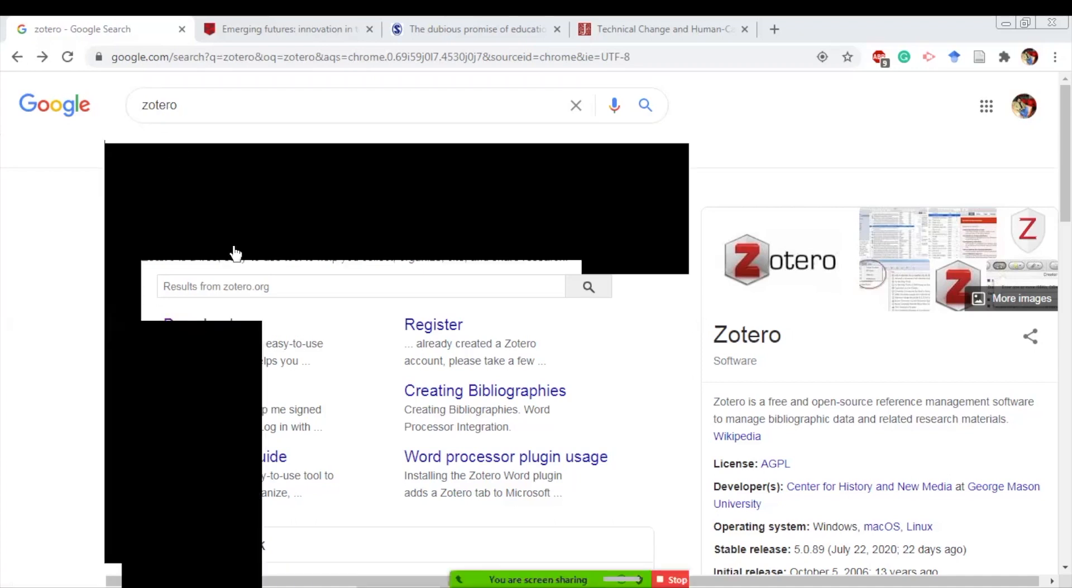
Open the Zotero website from the search results and look through the feature overview on its homepage.
click(28, 305)
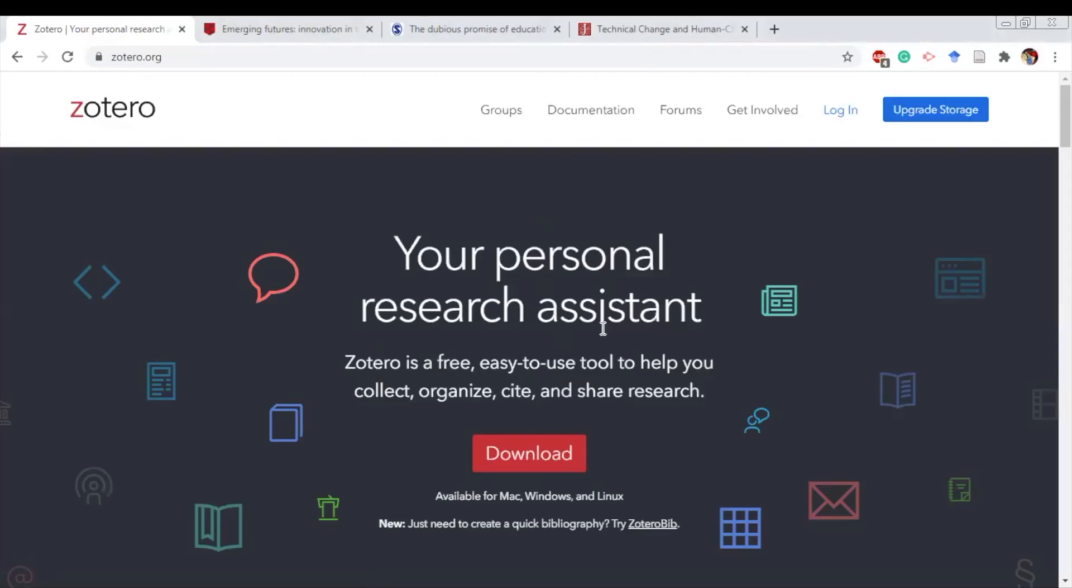
scroll(597, 261, down, 5)
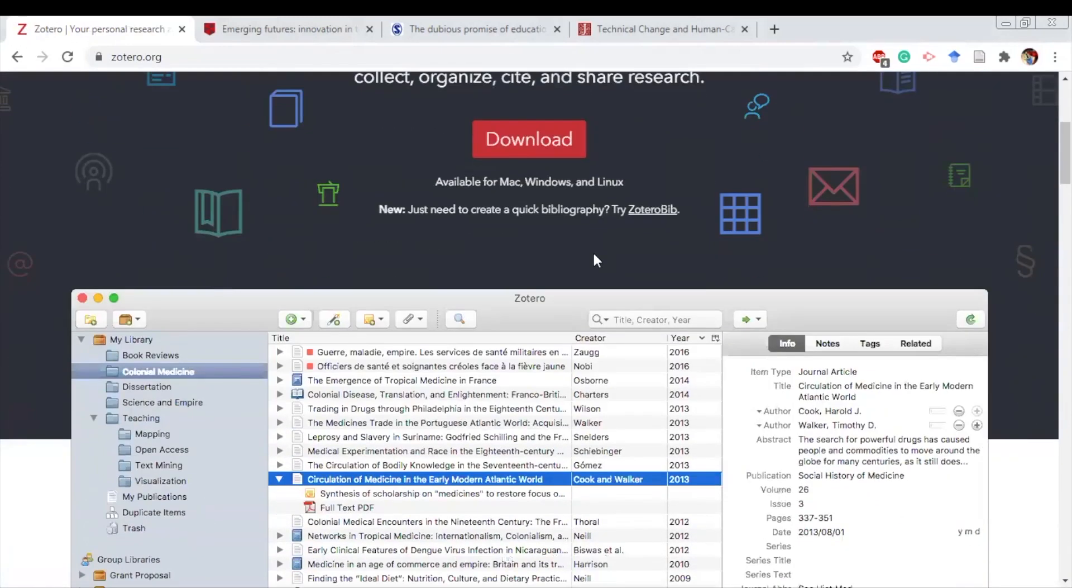
scroll(595, 254, down, 10)
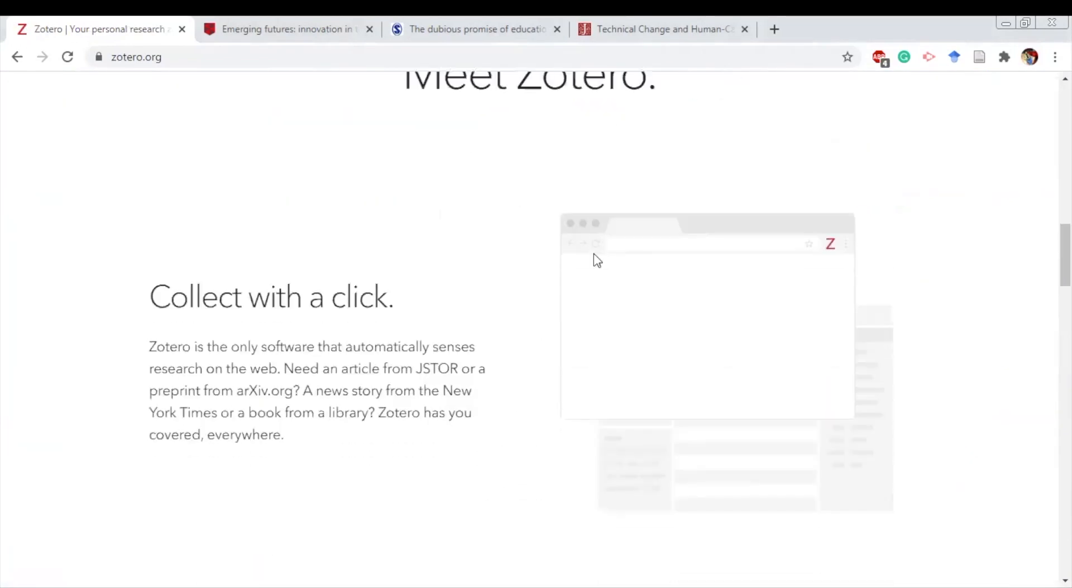
scroll(595, 258, down, 7)
scroll(567, 278, down, 4)
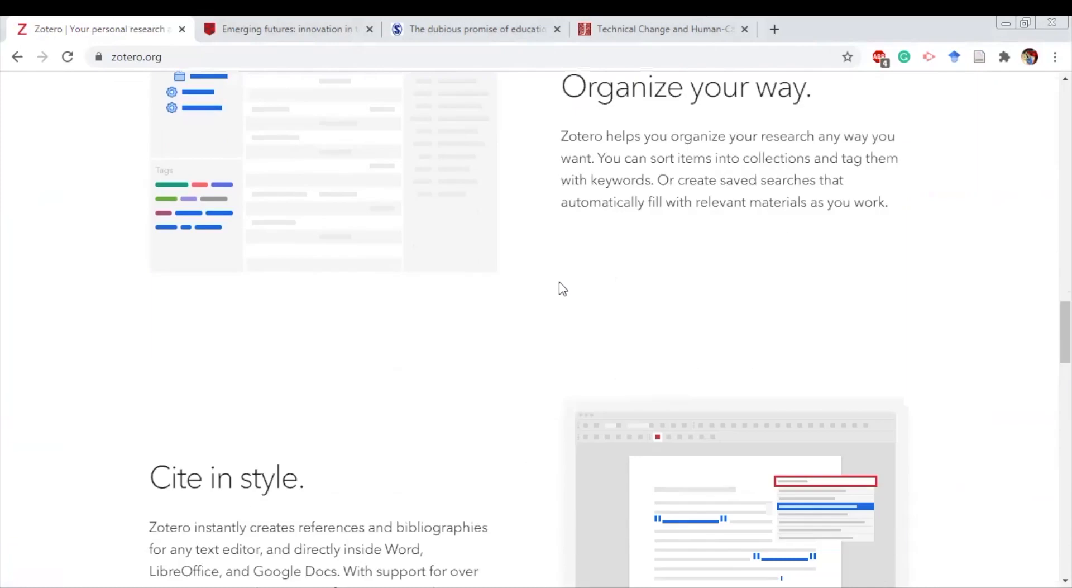
scroll(558, 288, down, 4)
scroll(384, 303, down, 7)
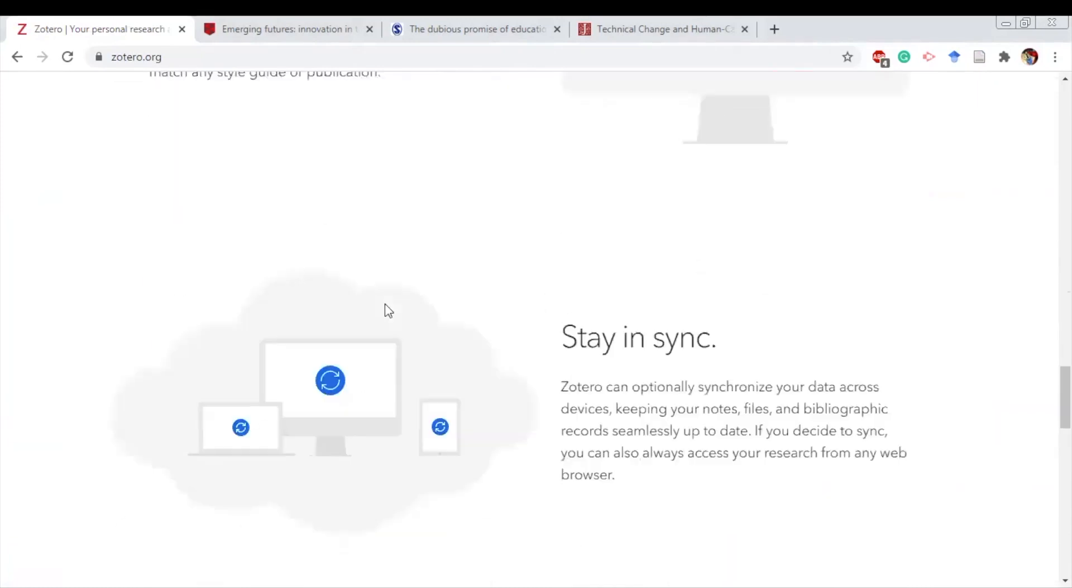
scroll(384, 304, up, 7)
scroll(386, 304, up, 20)
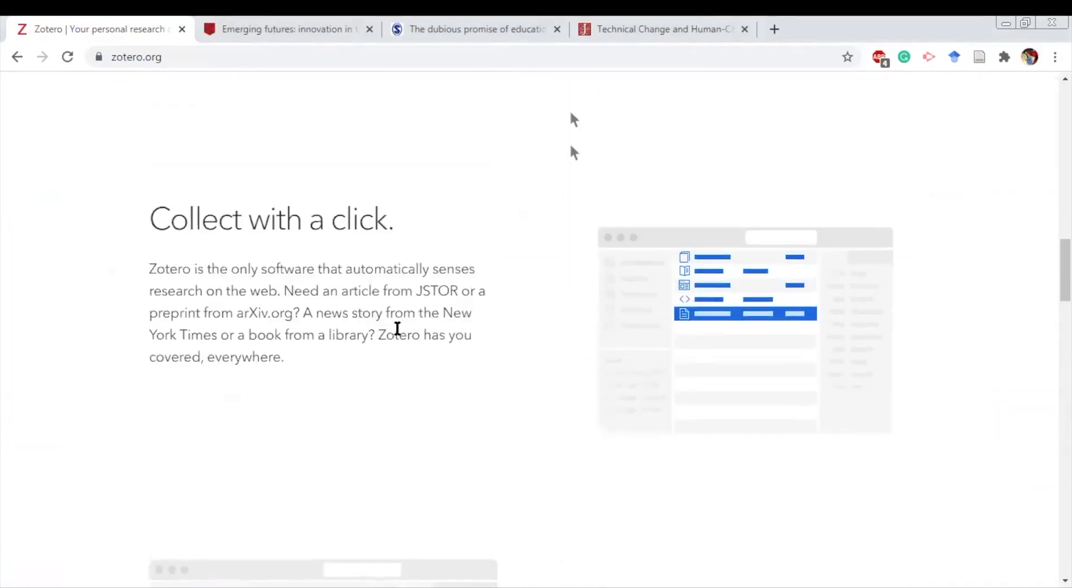
scroll(400, 330, up, 6)
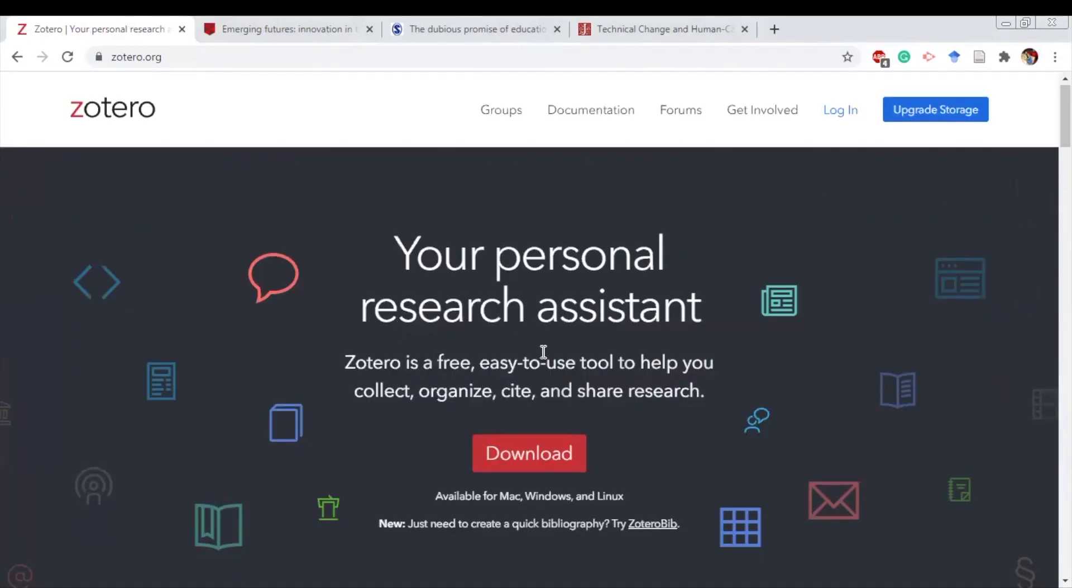
Open the Zotero download page from the homepage.
scroll(568, 403, down, 1)
click(523, 390)
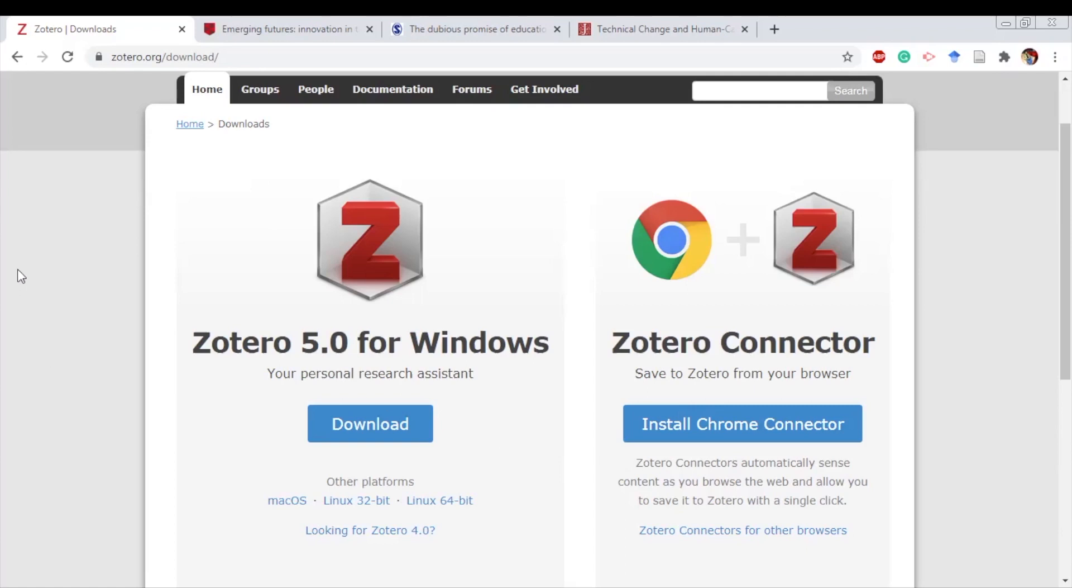
Review the Macquarie University record of the book "Emerging futures: innovation in teaching and learning in VET".
click(279, 17)
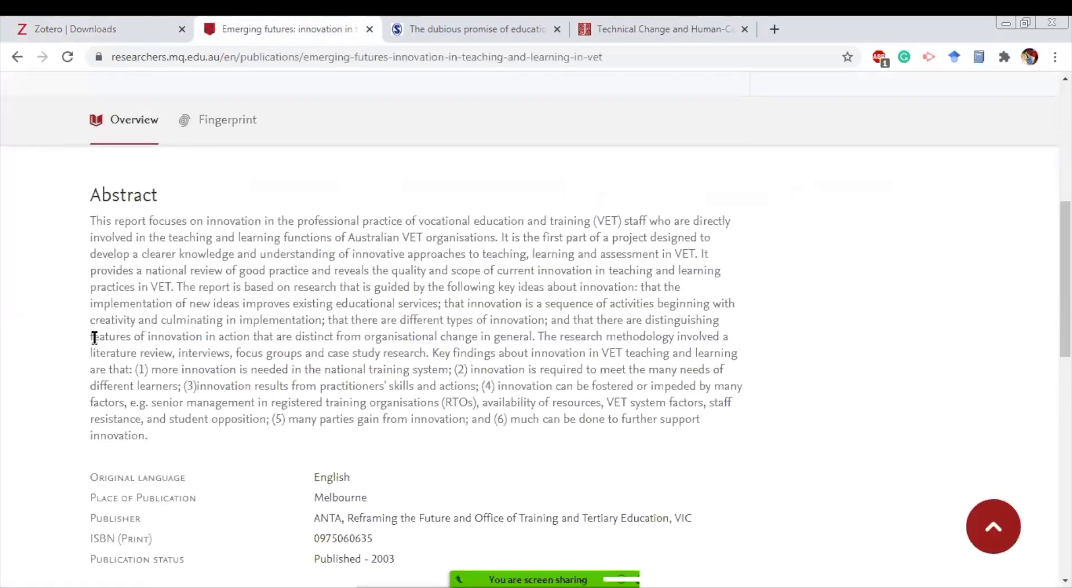
scroll(95, 337, up, 7)
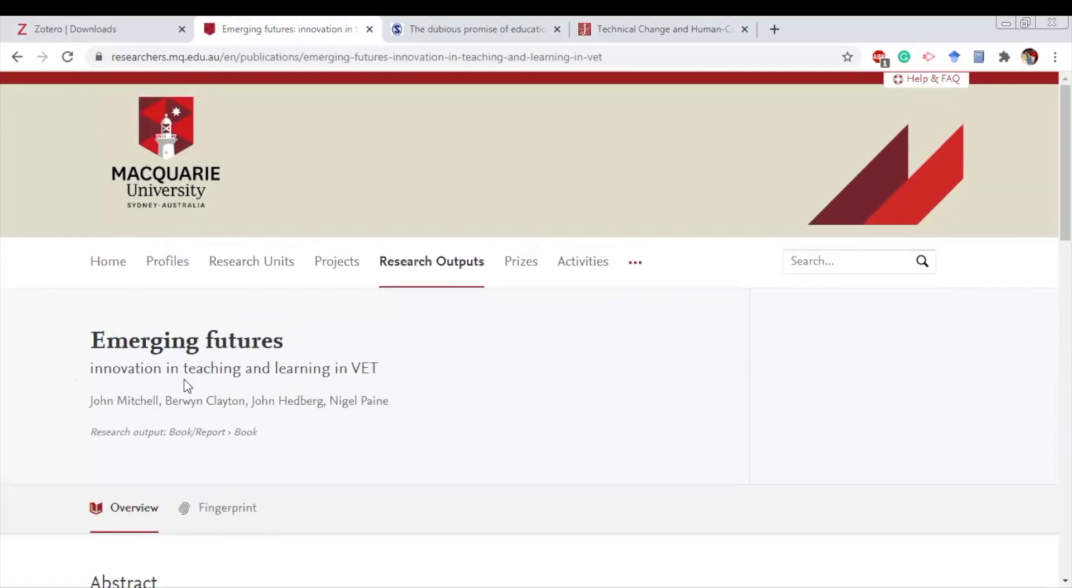
scroll(358, 370, down, 1)
scroll(358, 371, down, 3)
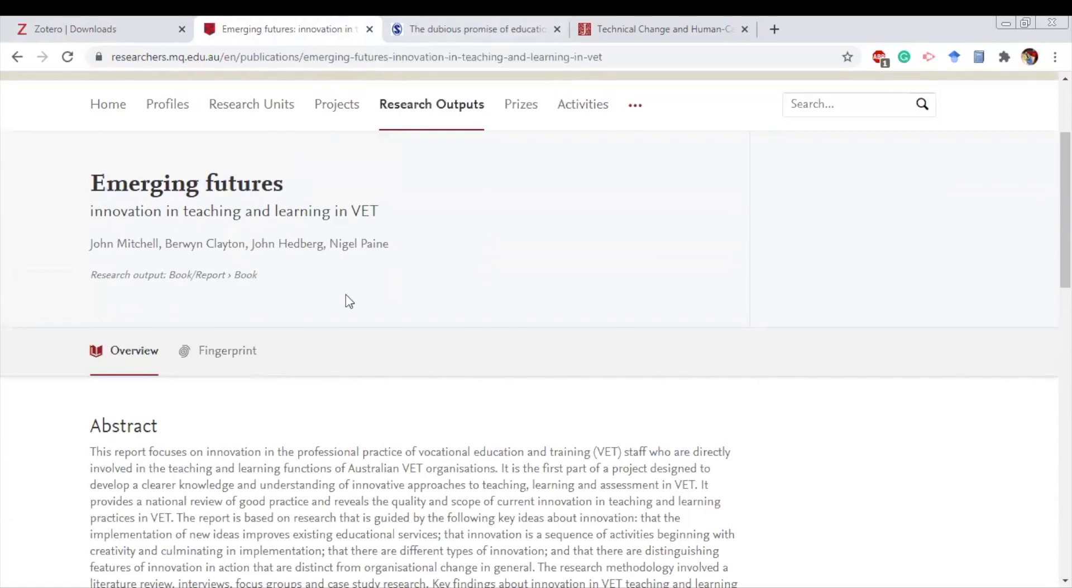
scroll(346, 297, up, 3)
Review the SAGE article on the dubious promise of educational technologies and the JSTOR Green Revolution PDF, ending back on the Emerging futures page.
click(467, 25)
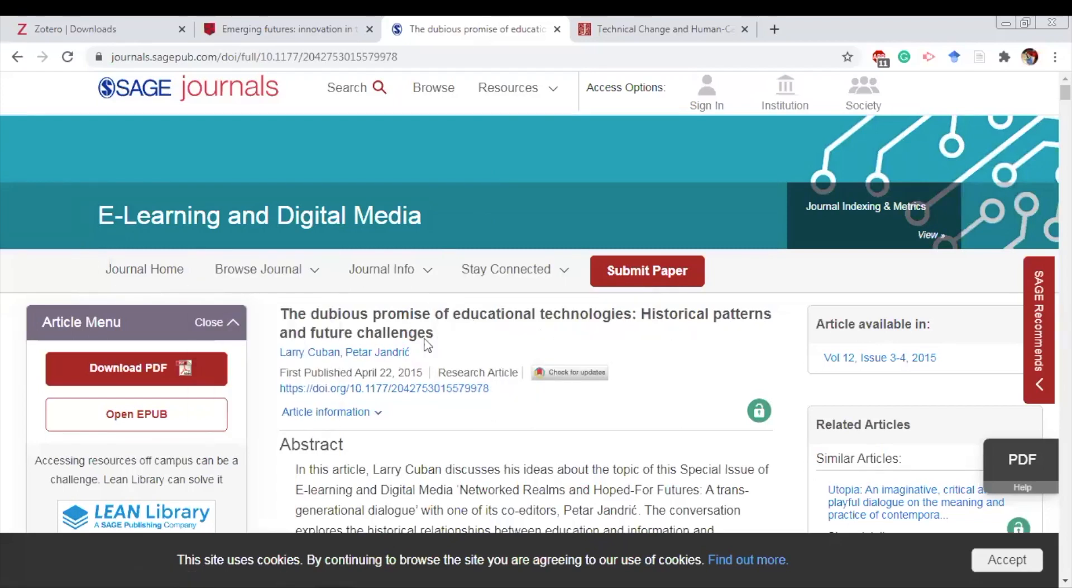
scroll(454, 358, down, 2)
scroll(455, 371, up, 2)
click(627, 25)
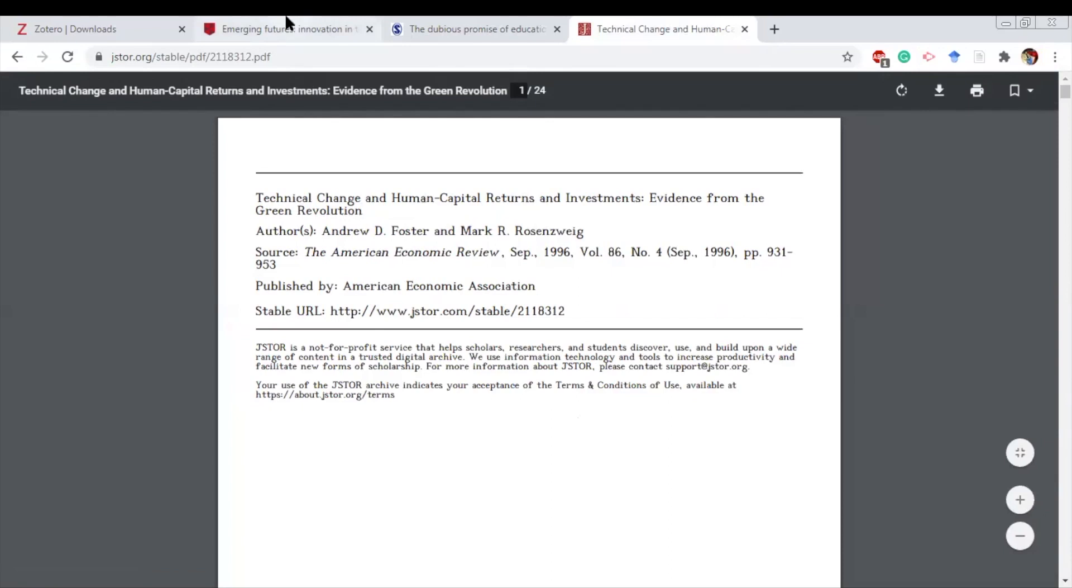
click(285, 37)
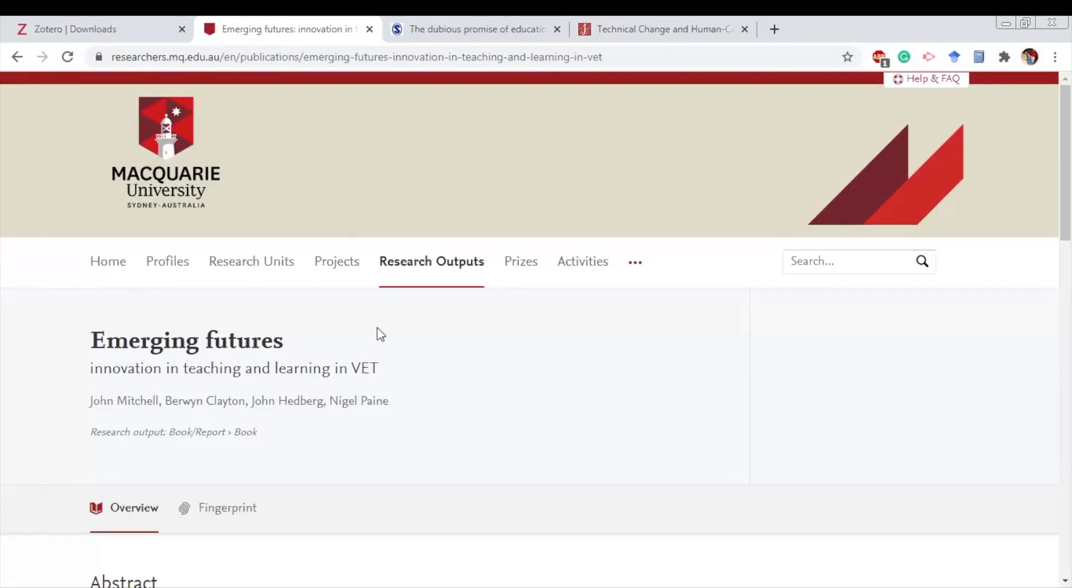
Switch to the Zotero desktop application and create a new collection named INHE.
key(alt+Tab)
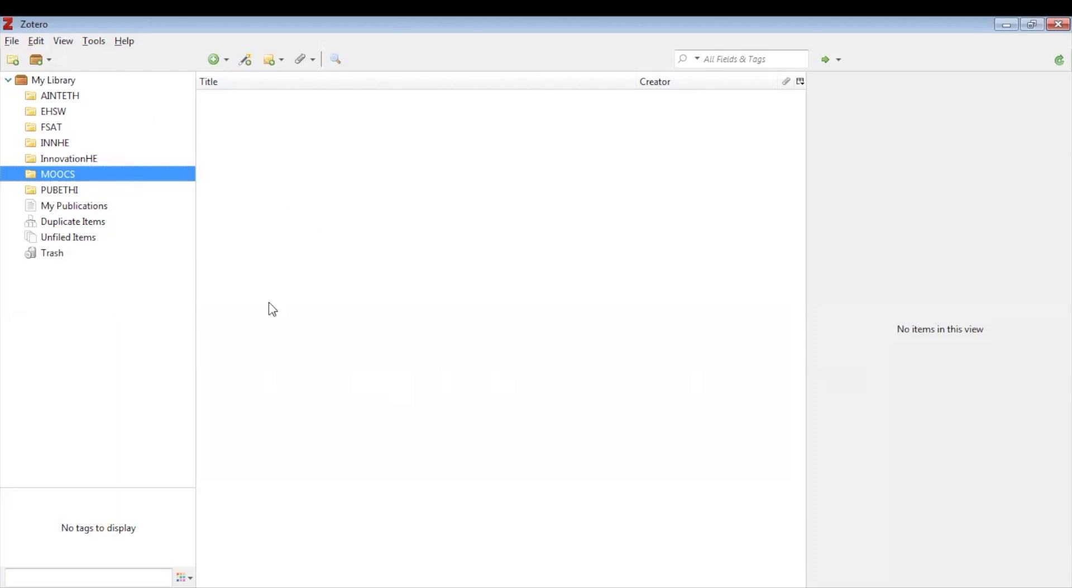
click(14, 63)
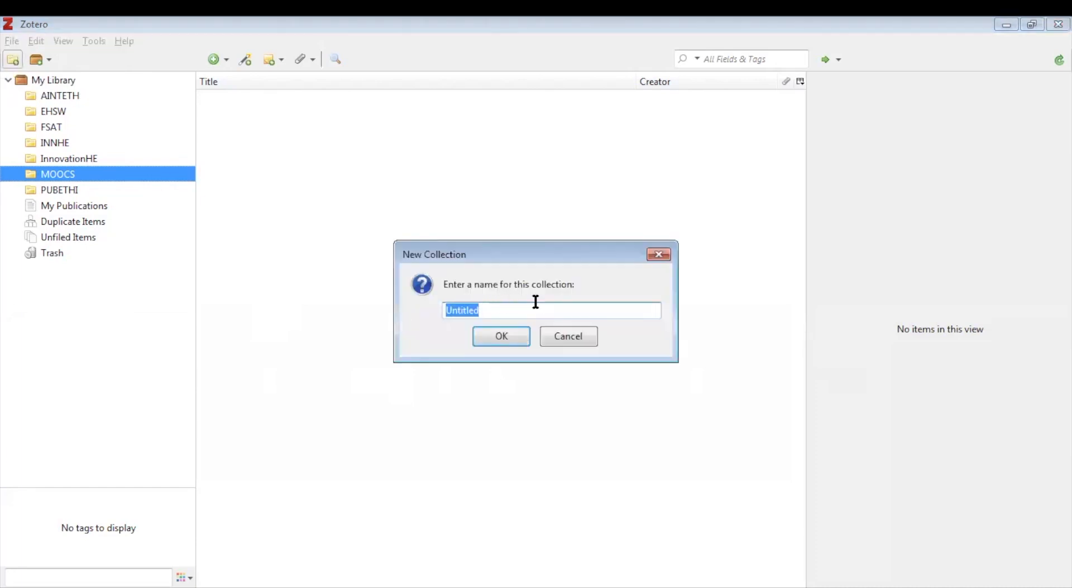
text(INHE)
click(513, 334)
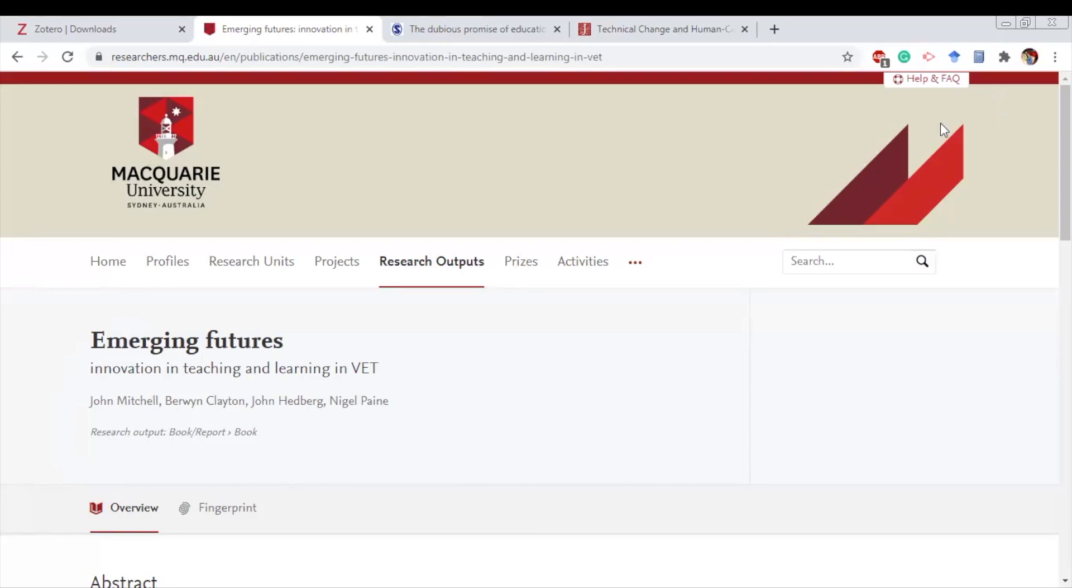
In the browser, save the Emerging futures book record to the INHE collection with the Zotero Connector.
click(107, 31)
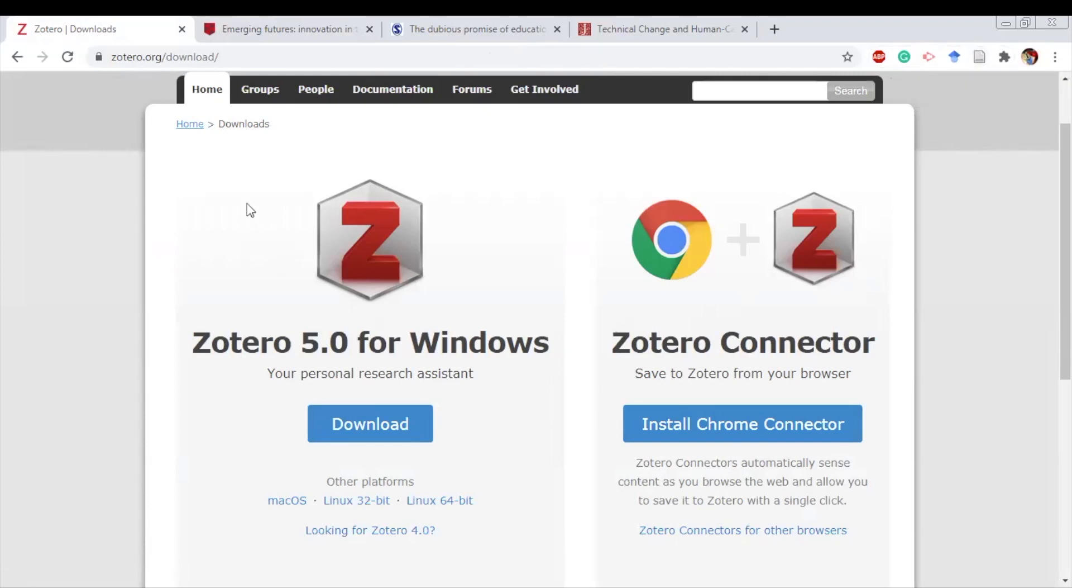
click(249, 31)
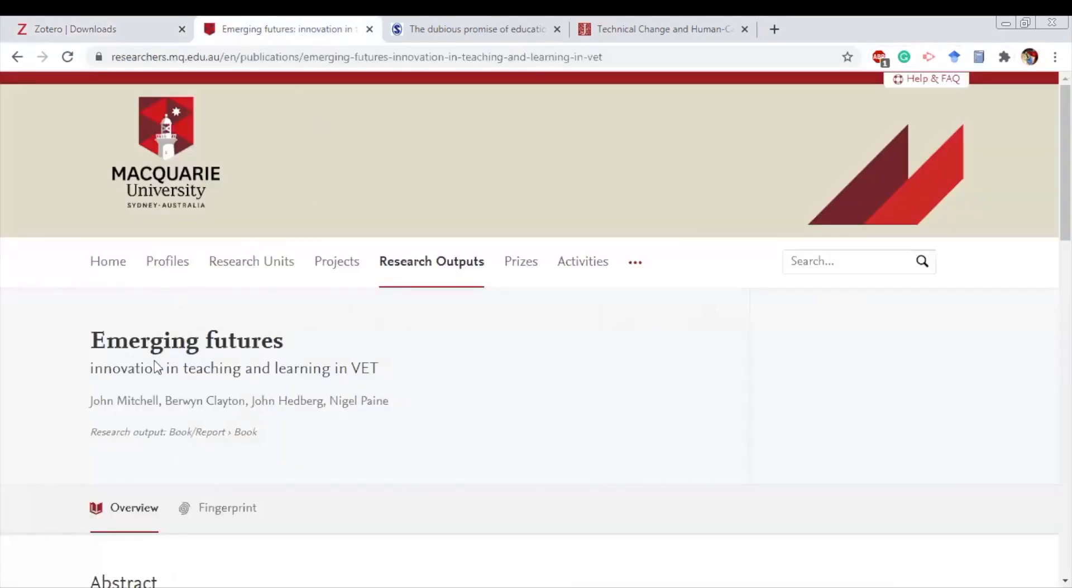
click(979, 57)
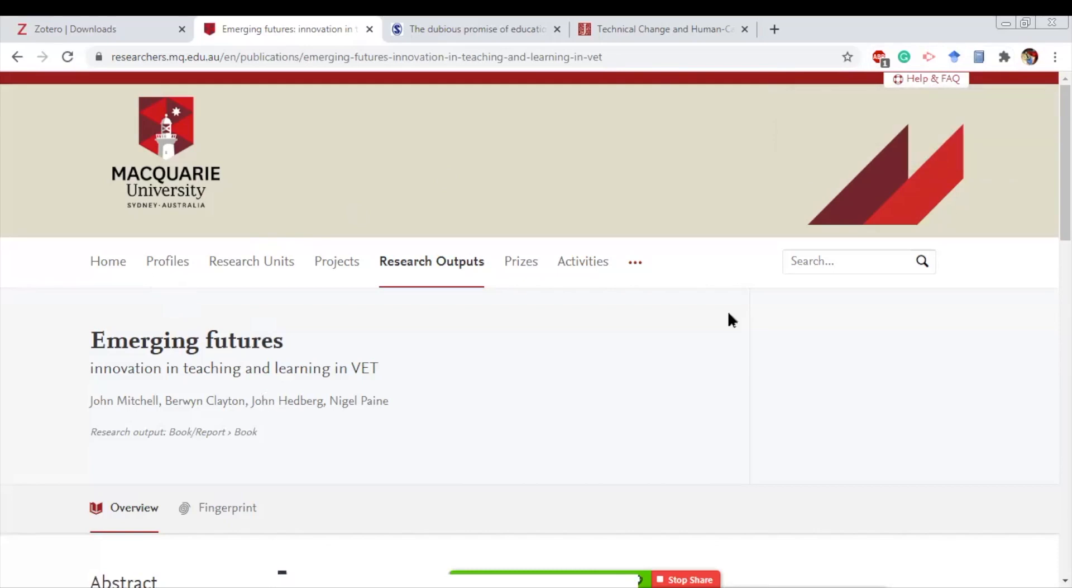
click(980, 61)
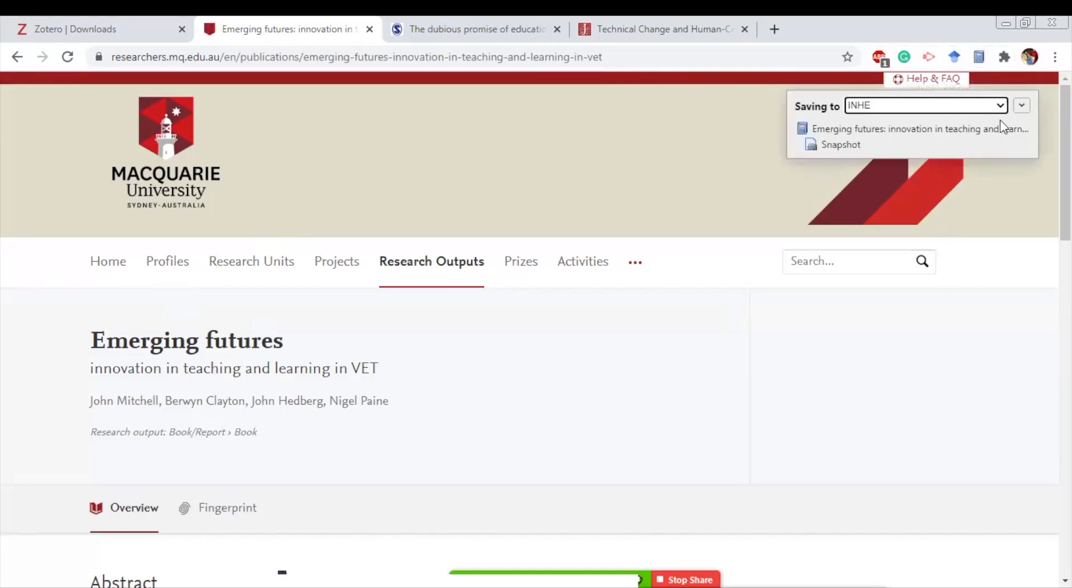
click(1022, 107)
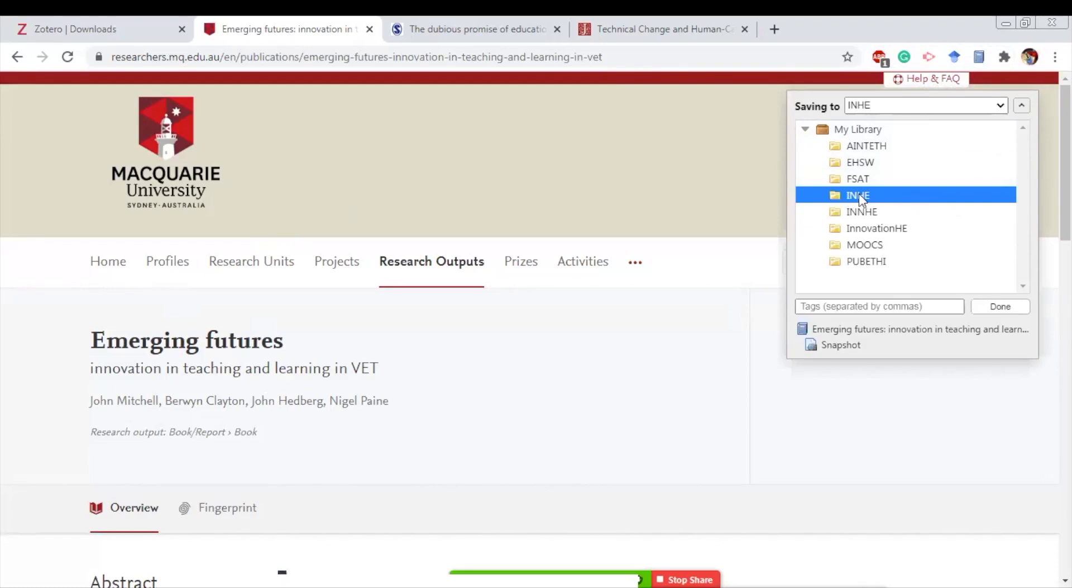
click(1002, 308)
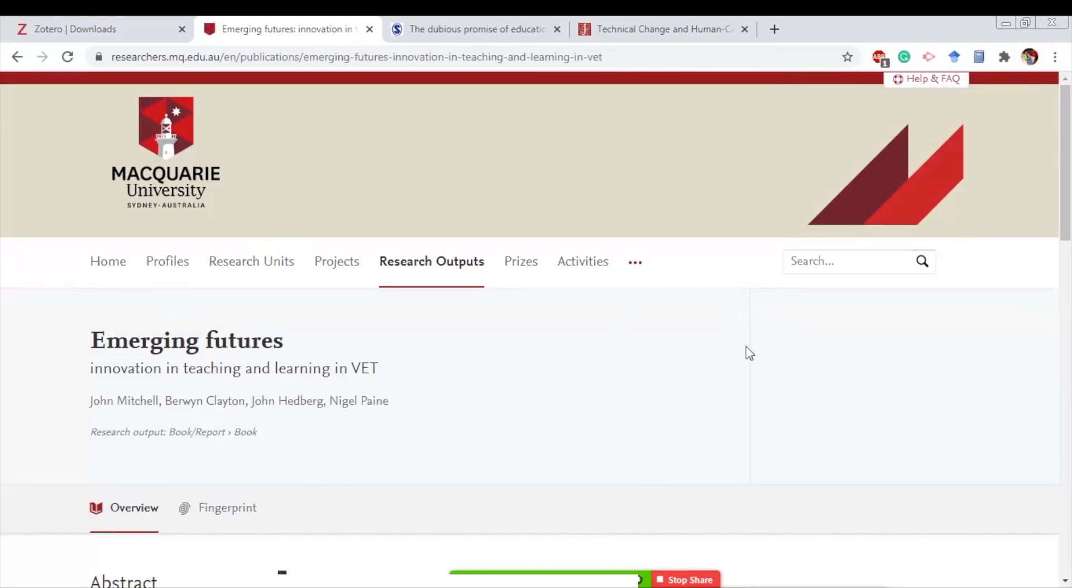
Save the SAGE article "The dubious promise of educational technologies" to the INHE collection with the Zotero Connector.
click(463, 29)
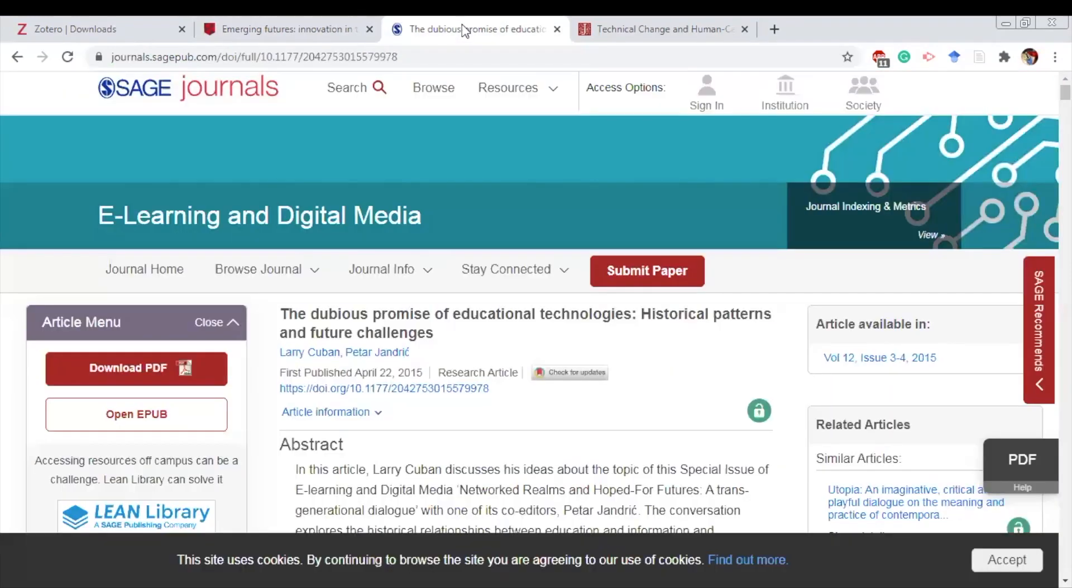
click(976, 57)
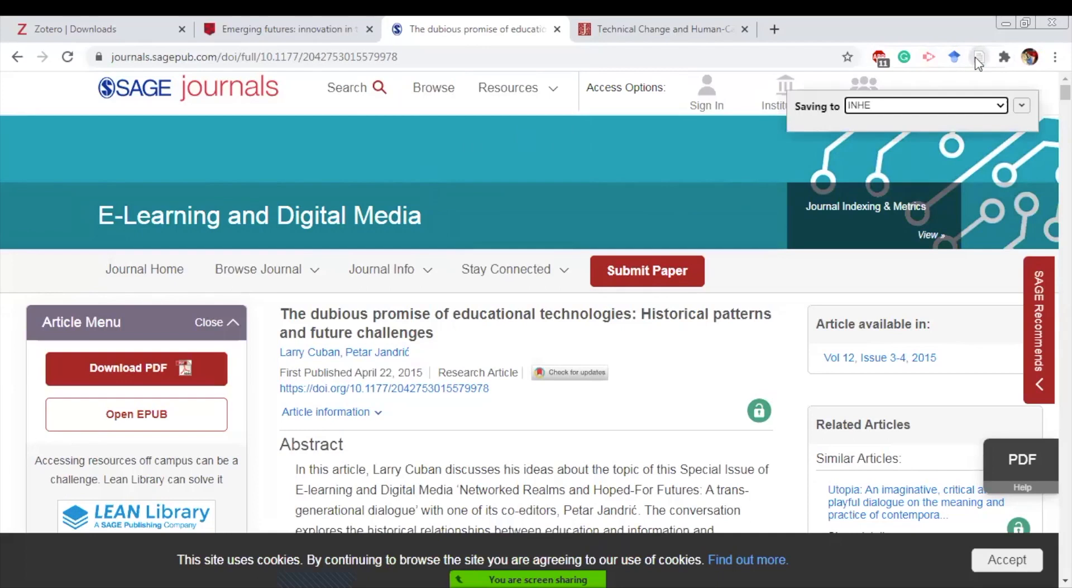
click(1023, 106)
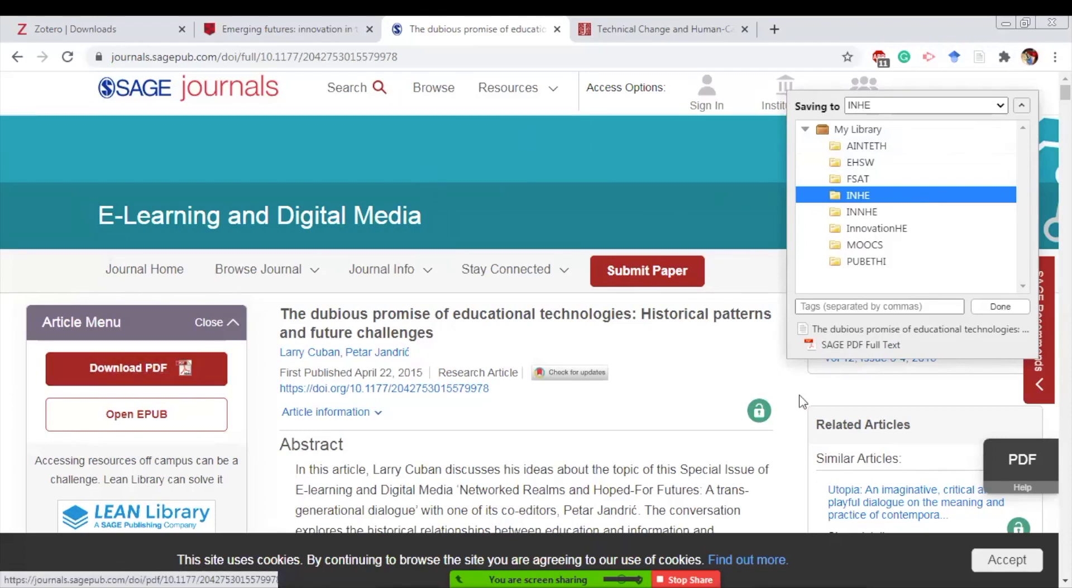
click(980, 58)
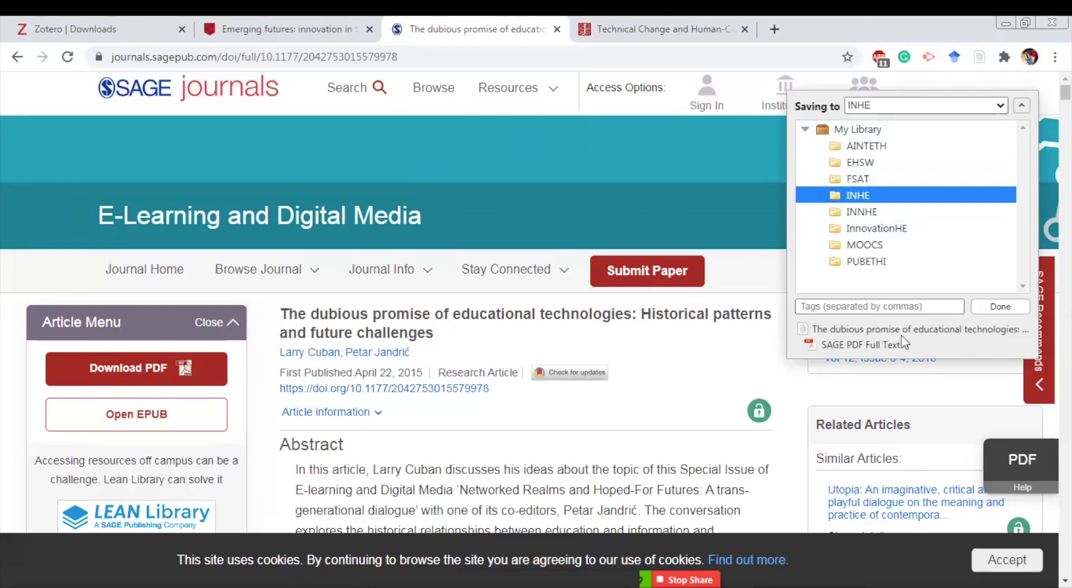
click(997, 306)
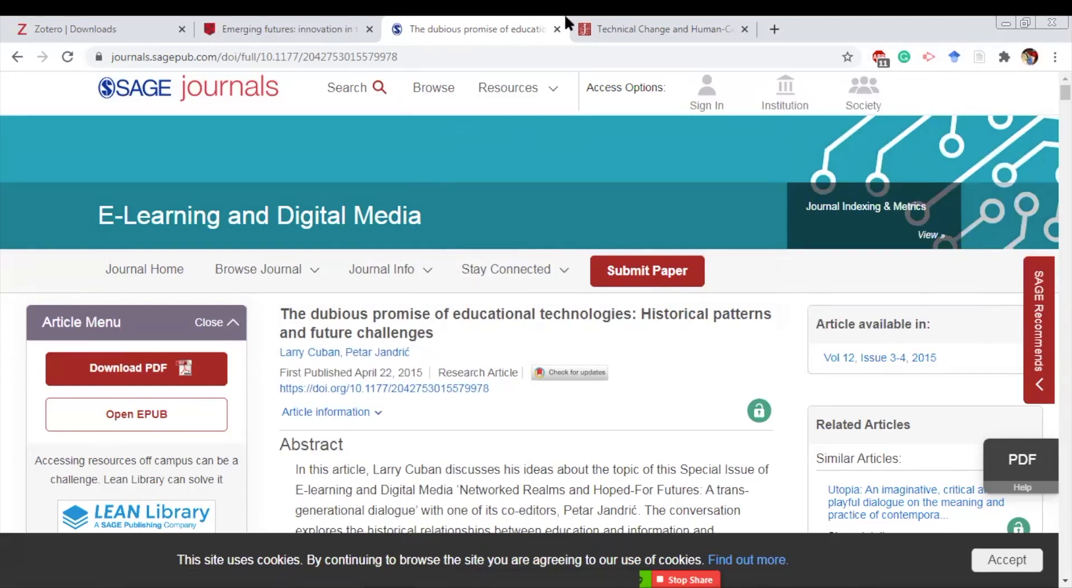
Save the JSTOR article "Technical Change and Human-Capital Returns and Investments" to the INHE collection with the Zotero Connector.
click(661, 25)
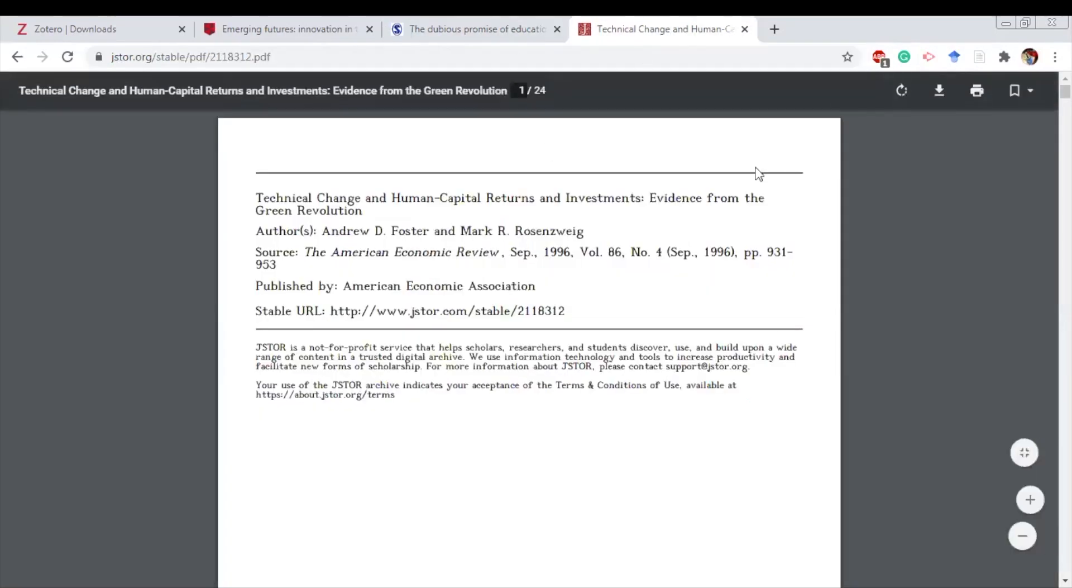
scroll(478, 371, down, 4)
scroll(478, 371, up, 5)
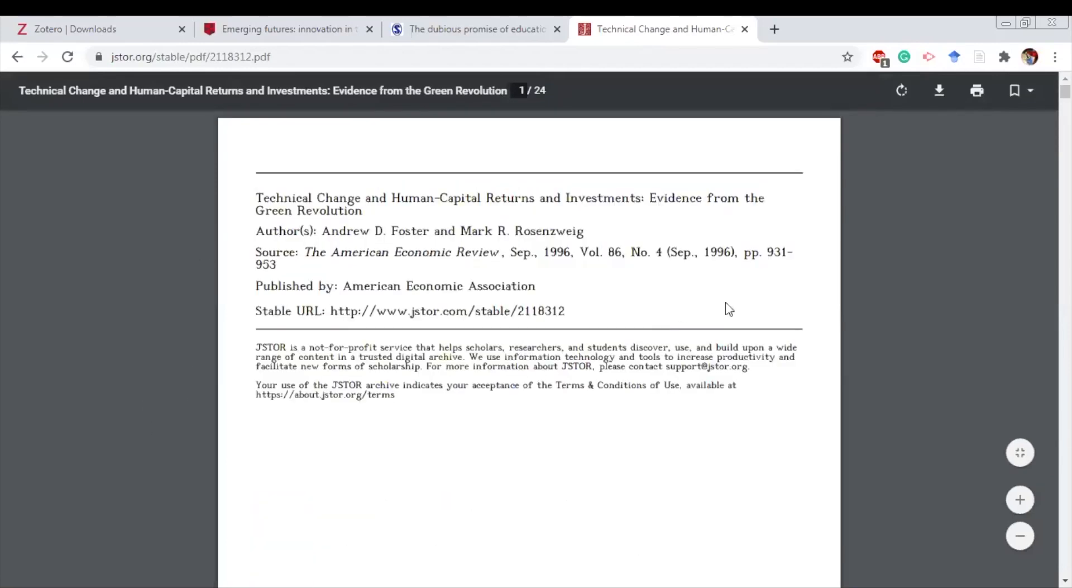
click(978, 54)
click(1035, 106)
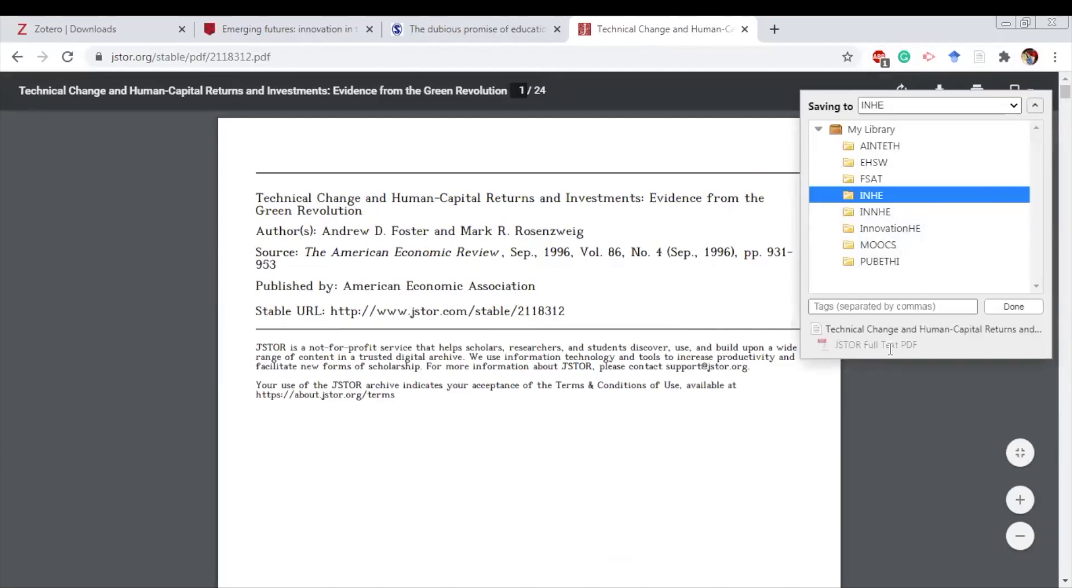
click(1014, 307)
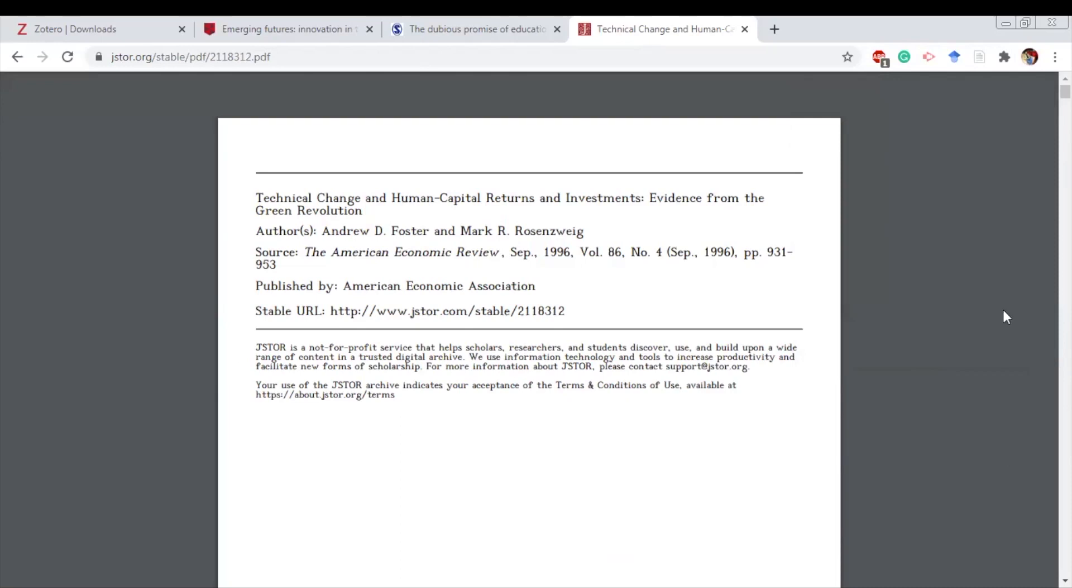
Switch to the Zotero desktop application and examine the bibliographic details of the Emerging futures book in the INHE collection.
key(alt+Tab)
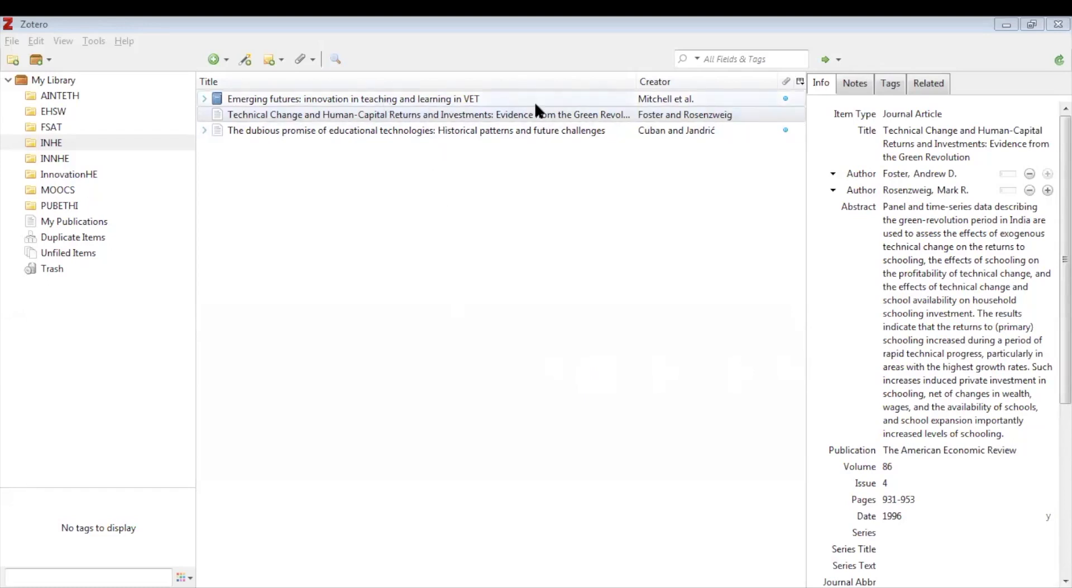
click(491, 114)
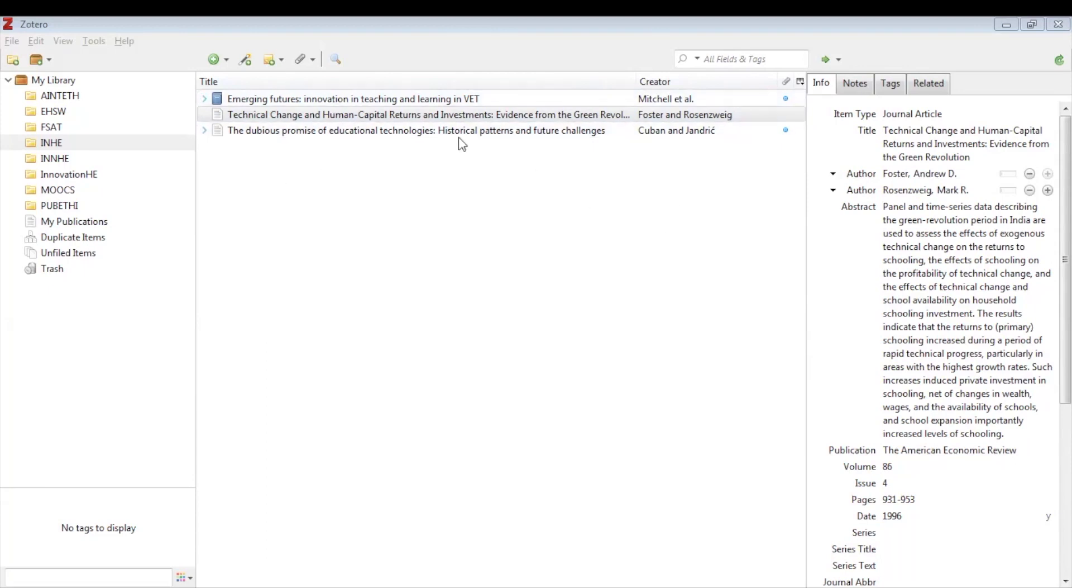
click(377, 100)
click(883, 138)
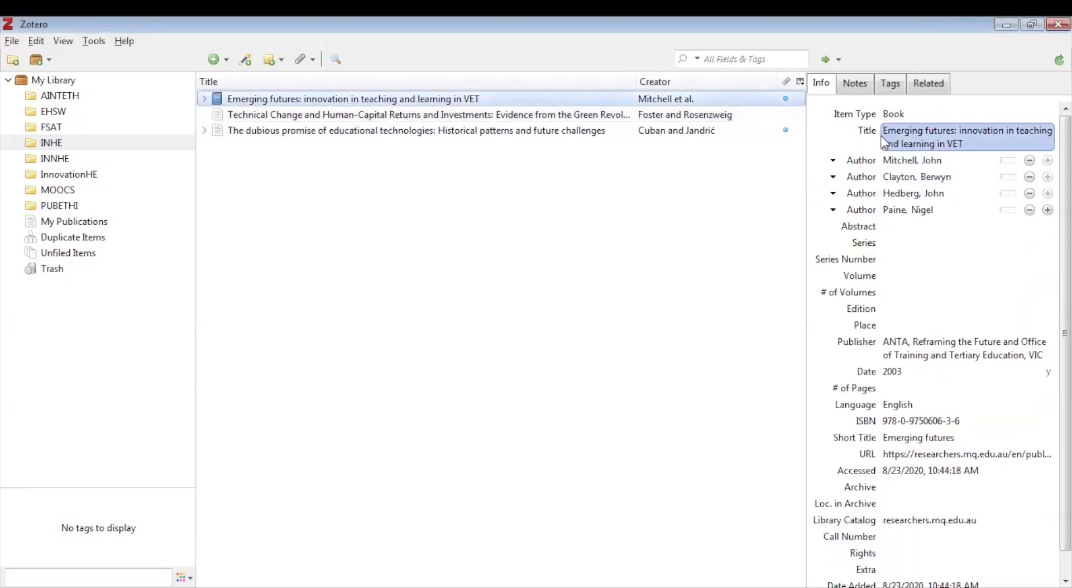
Check the Emerging futures book's item type, title, authors and remaining bibliographic fields through to the modification date.
click(892, 115)
click(895, 145)
click(901, 159)
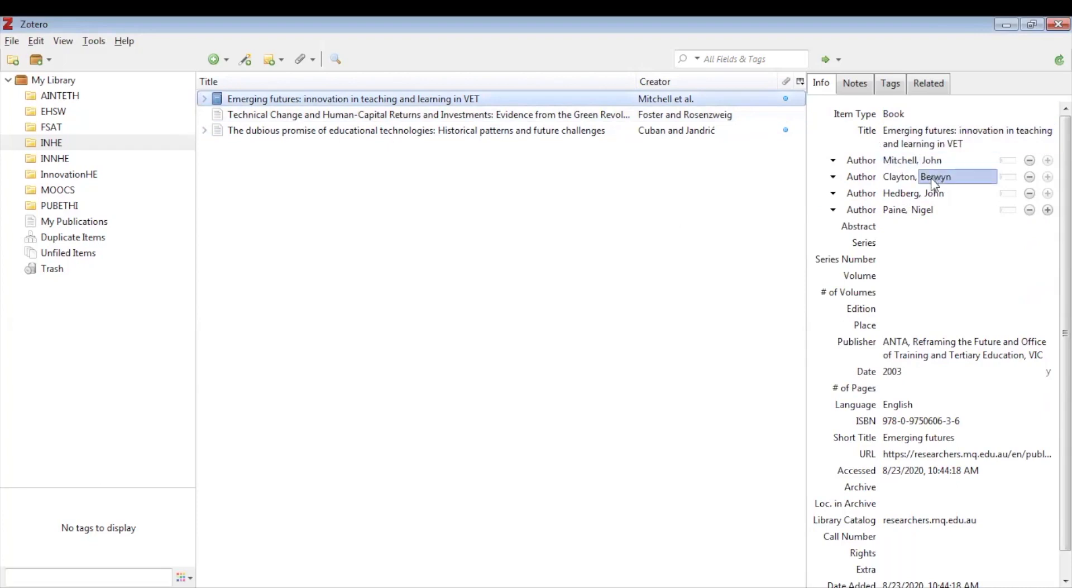
scroll(934, 284, down, 1)
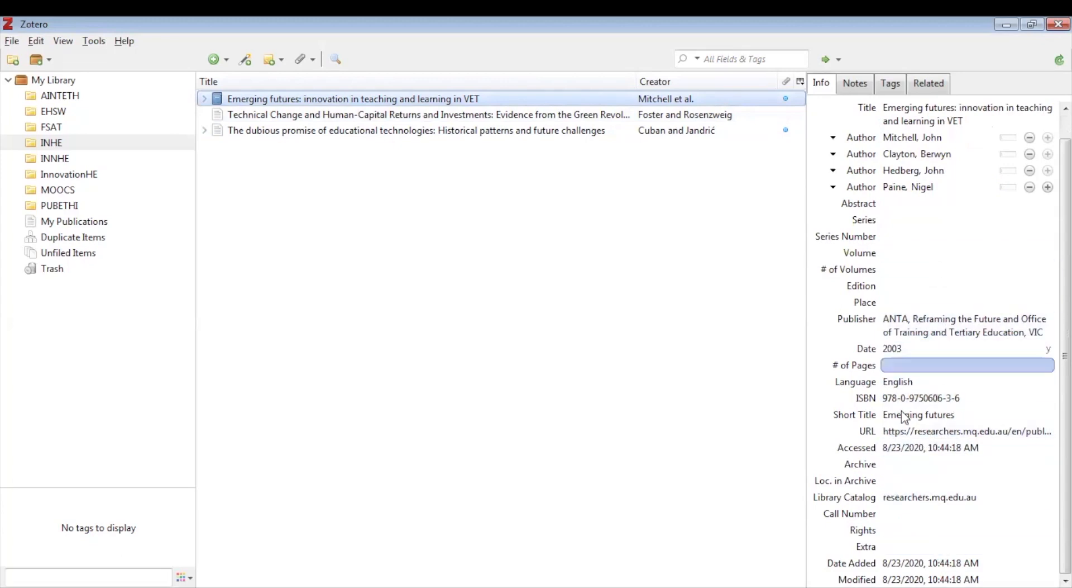
Examine the saved details and abstracts of the "Technical Change and Human-Capital Returns" and "The dubious promise of educational technologies" articles.
click(320, 114)
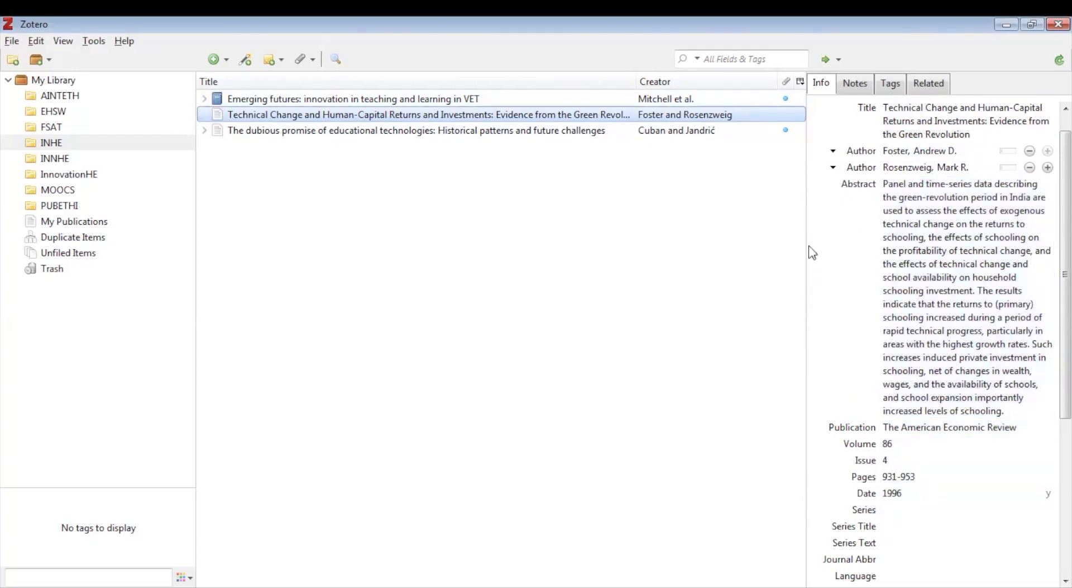
click(290, 131)
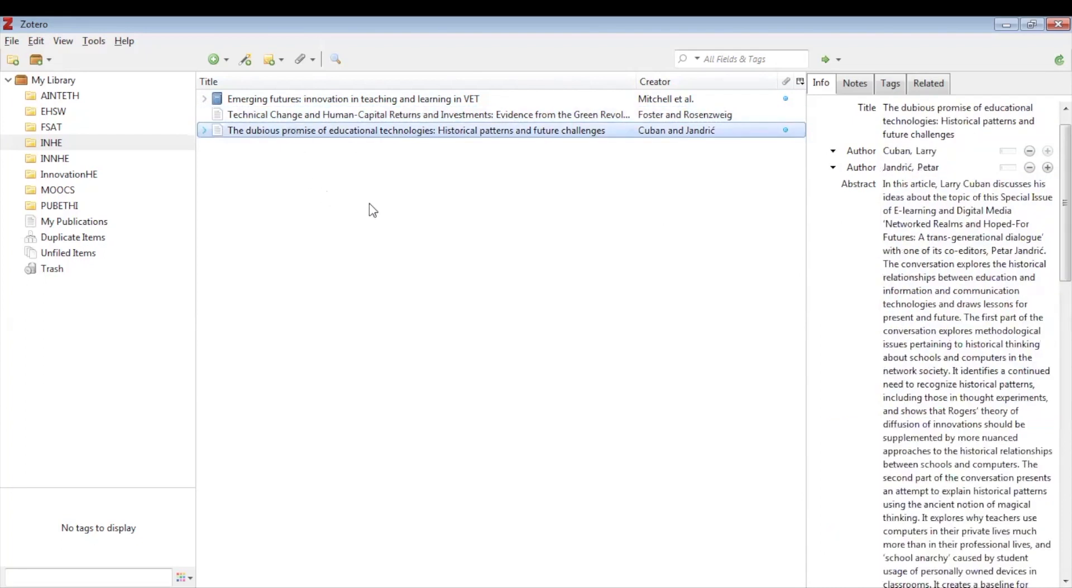
scroll(949, 279, down, 10)
scroll(929, 328, up, 10)
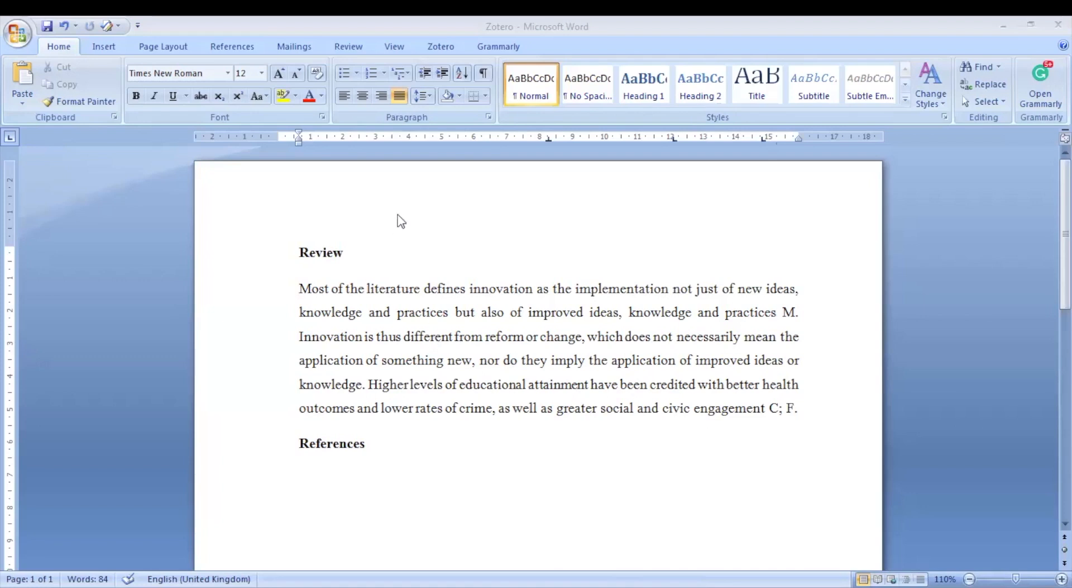
Switch to the Zotero document in Microsoft Word and display the Zotero citation and bibliography commands.
click(439, 46)
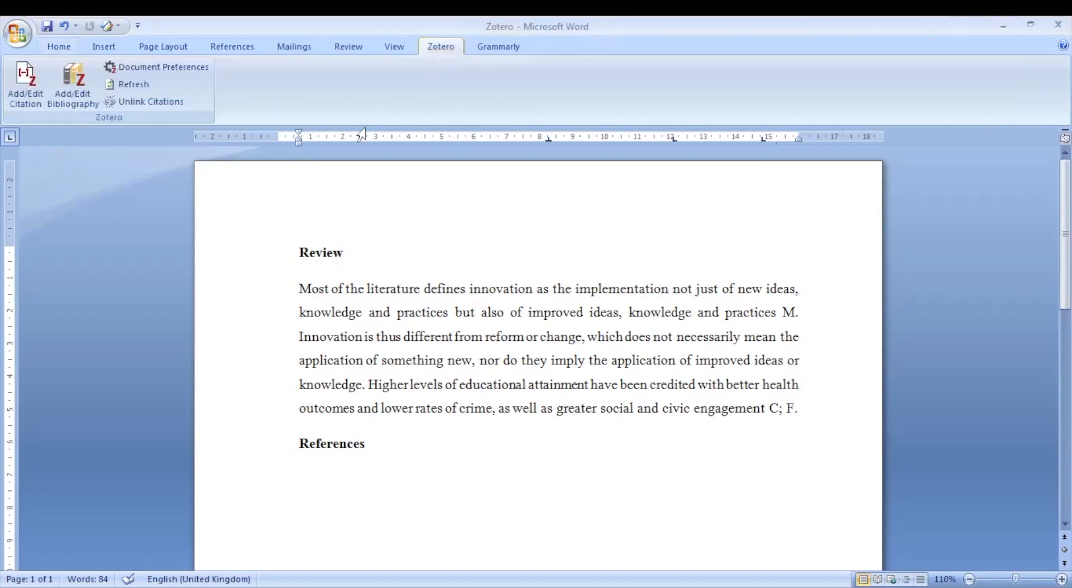